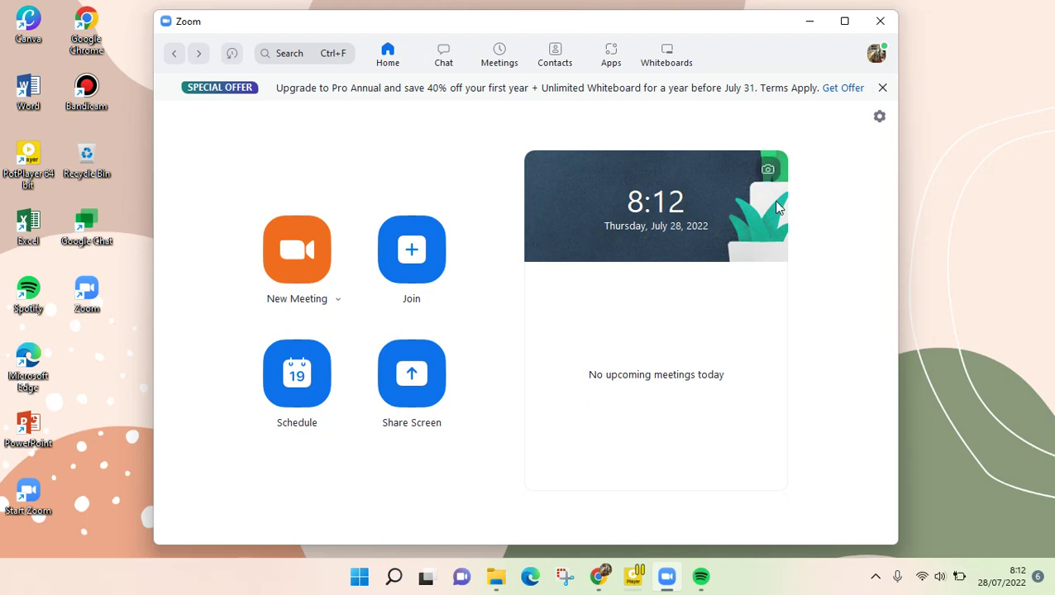
- Start the upgrade to Pro from the profile settings and move the Settings window clear of the billing page
click(881, 121)
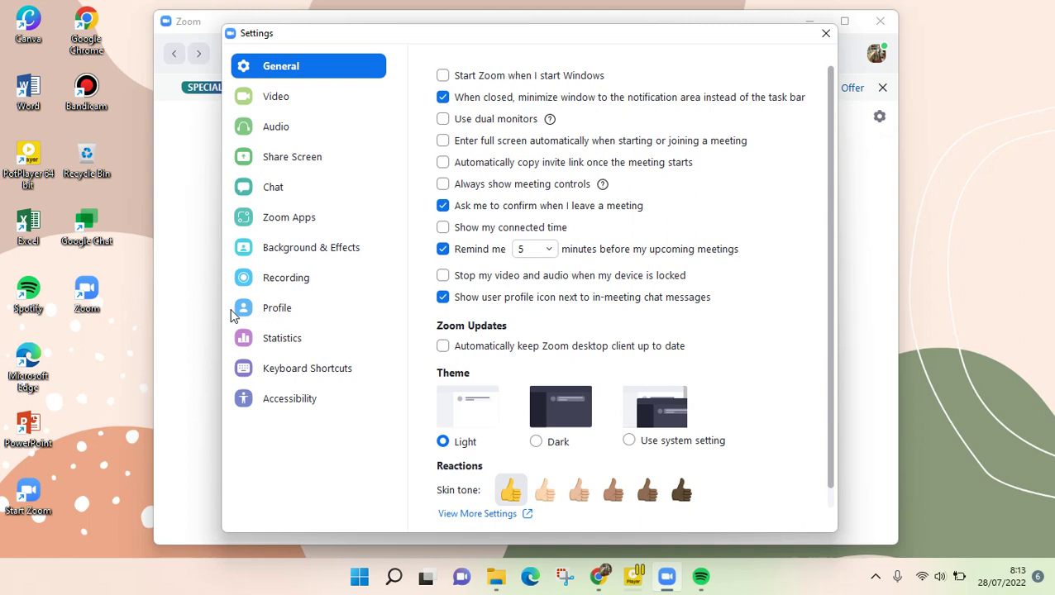
click(261, 309)
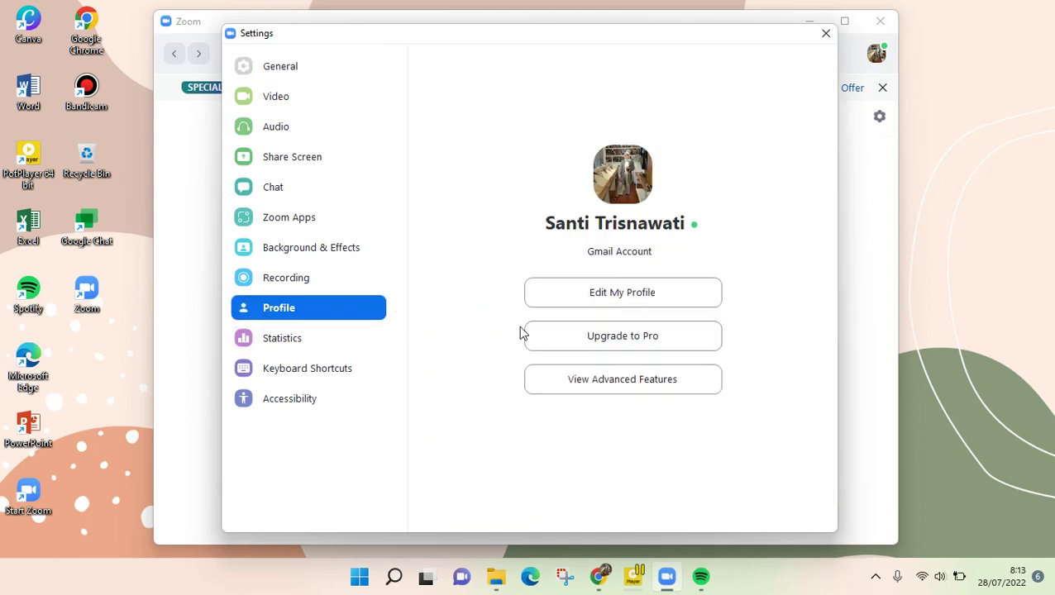
click(601, 351)
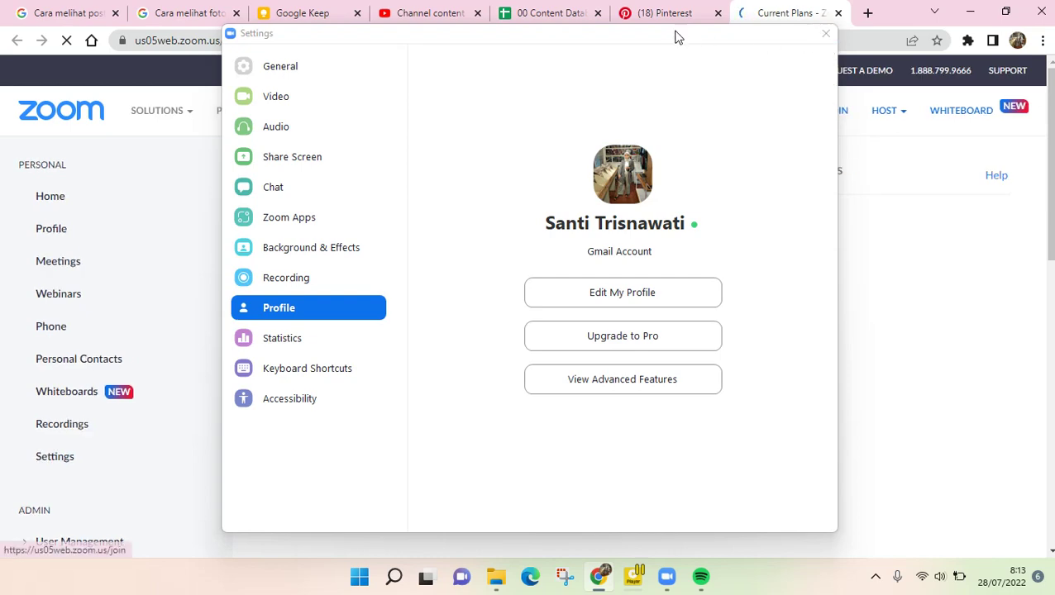
drag(678, 36, 947, 569)
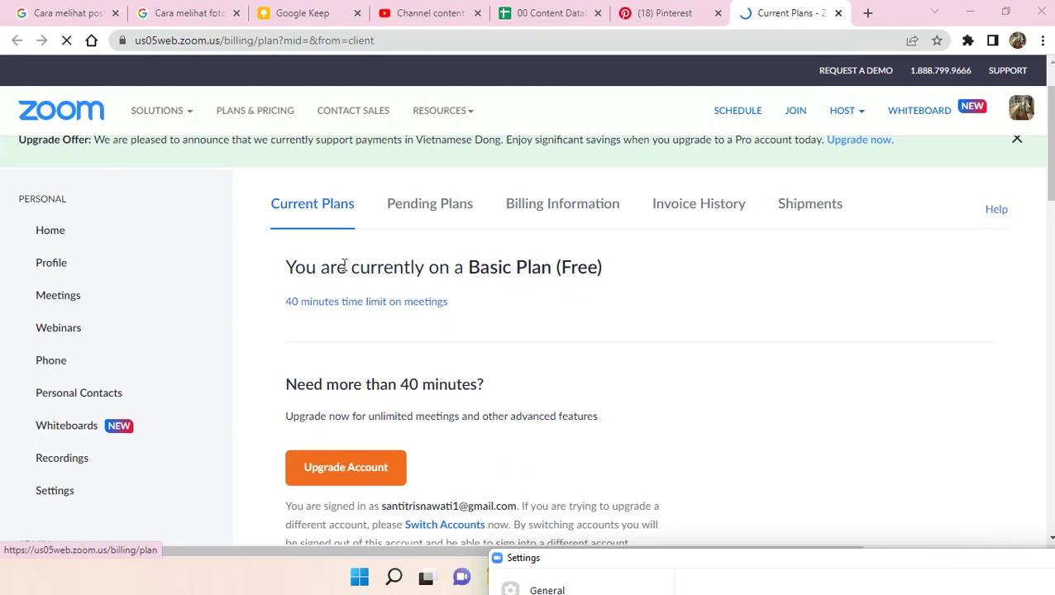
- Review the current plan details on the billing page and start the account upgrade
scroll(343, 264, down, 1)
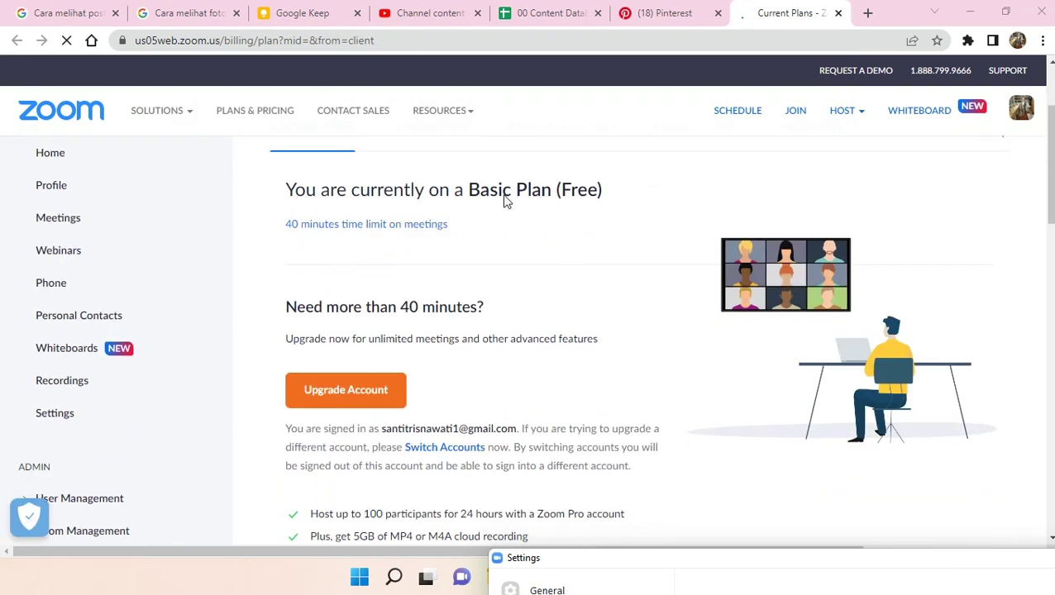
scroll(530, 310, down, 2)
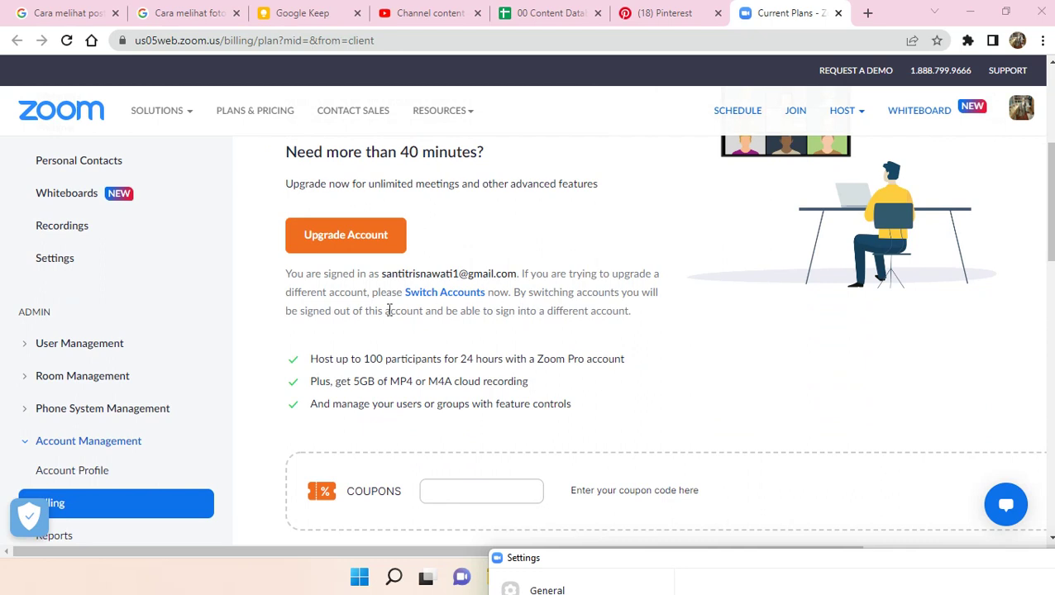
click(368, 254)
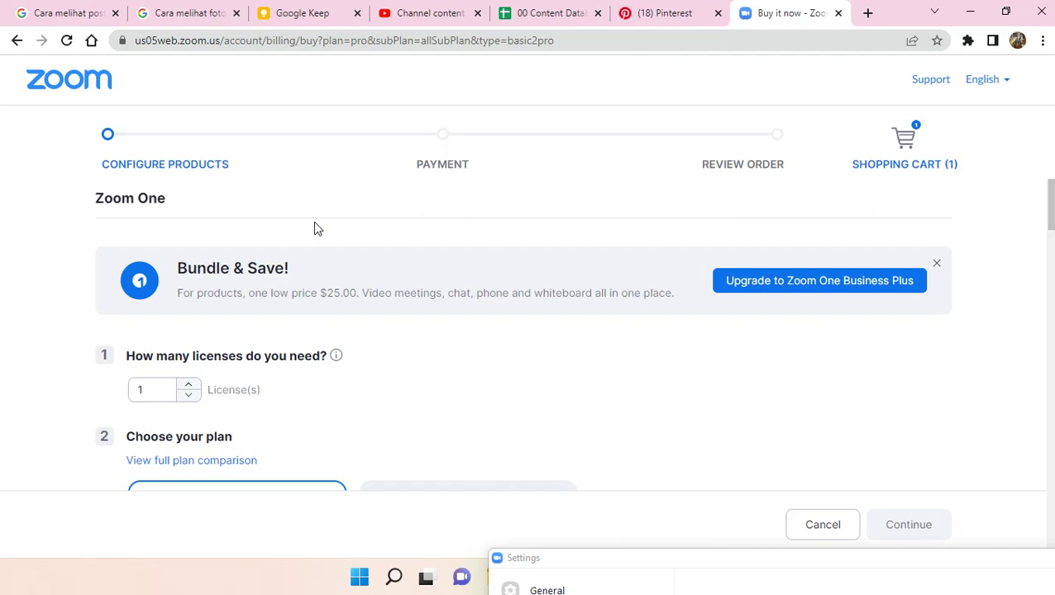
- Configure the Zoom One Pro order with the Monthly subscription cycle and Business use
scroll(314, 221, down, 2)
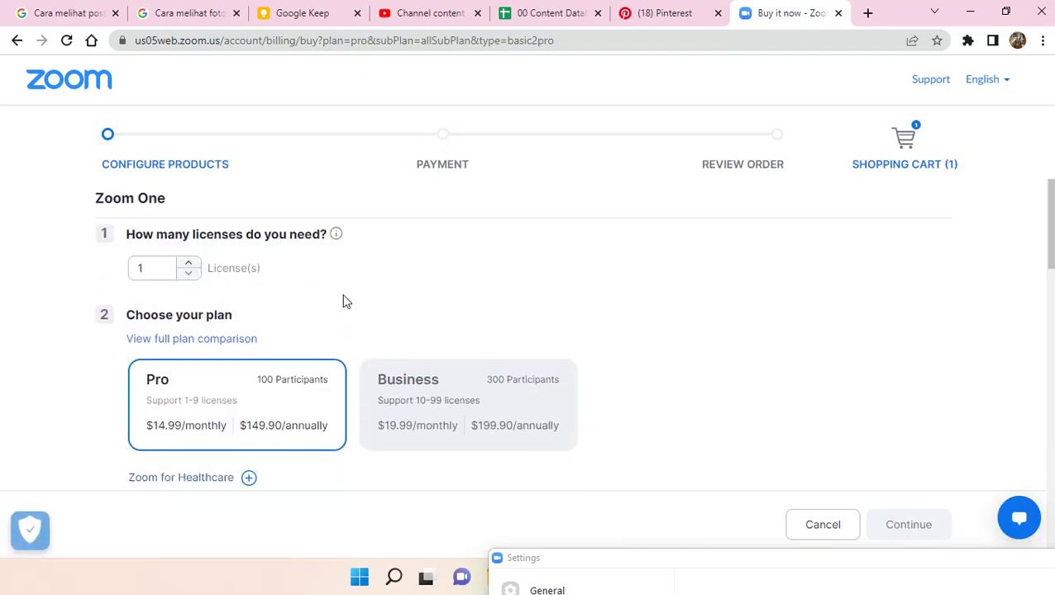
scroll(345, 300, down, 1)
scroll(345, 301, up, 2)
scroll(233, 385, down, 1)
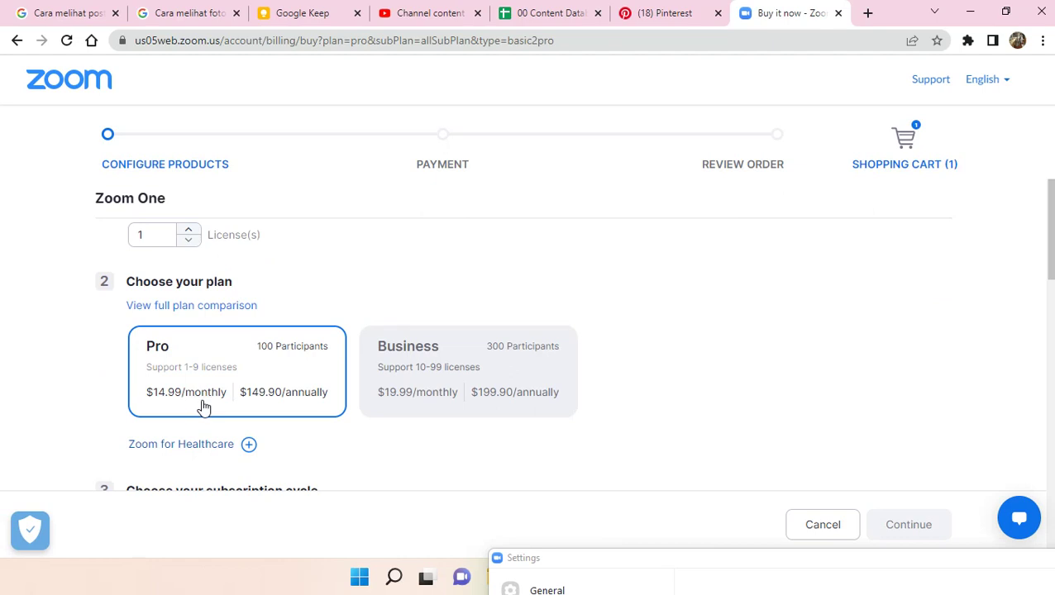
scroll(191, 372, down, 1)
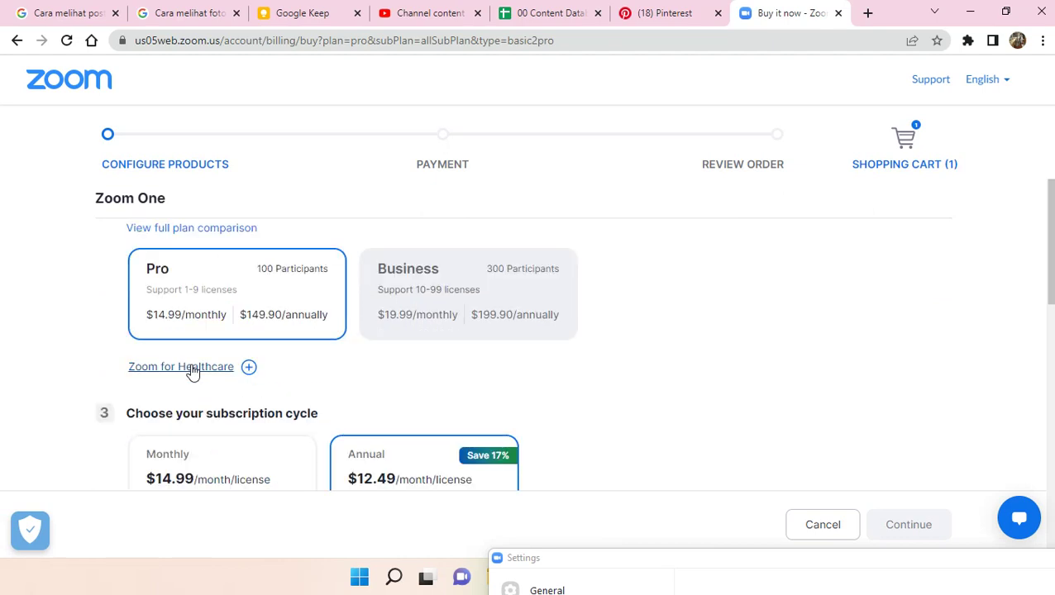
scroll(191, 372, down, 4)
scroll(195, 364, up, 2)
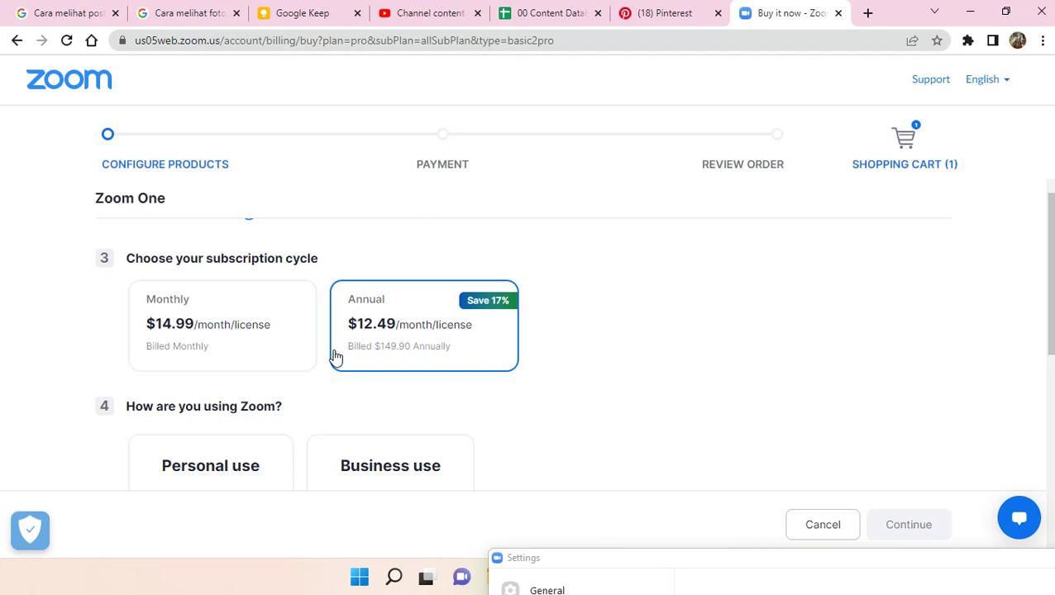
click(285, 368)
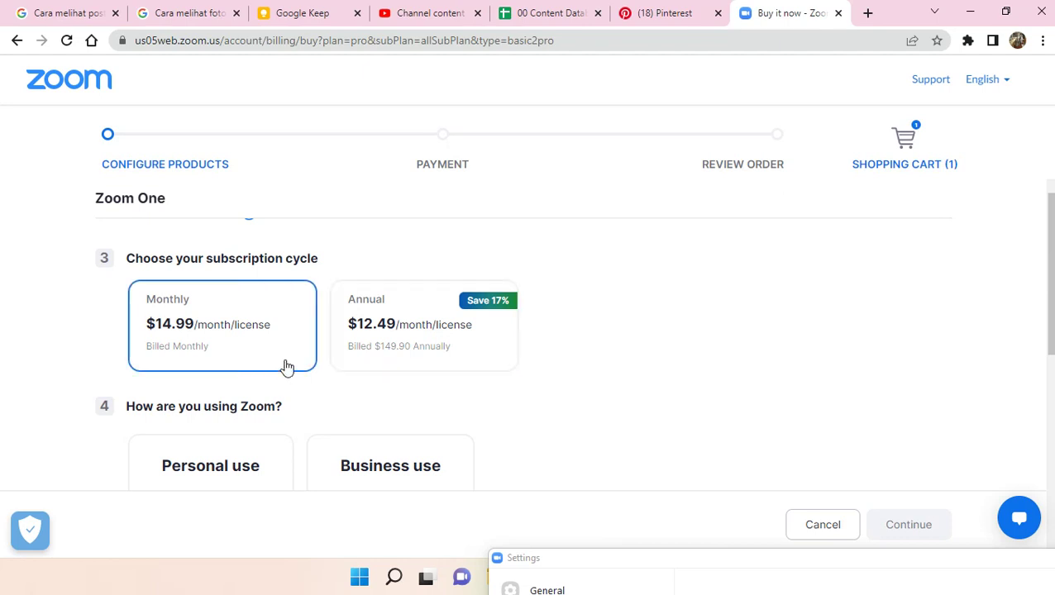
scroll(420, 414, down, 1)
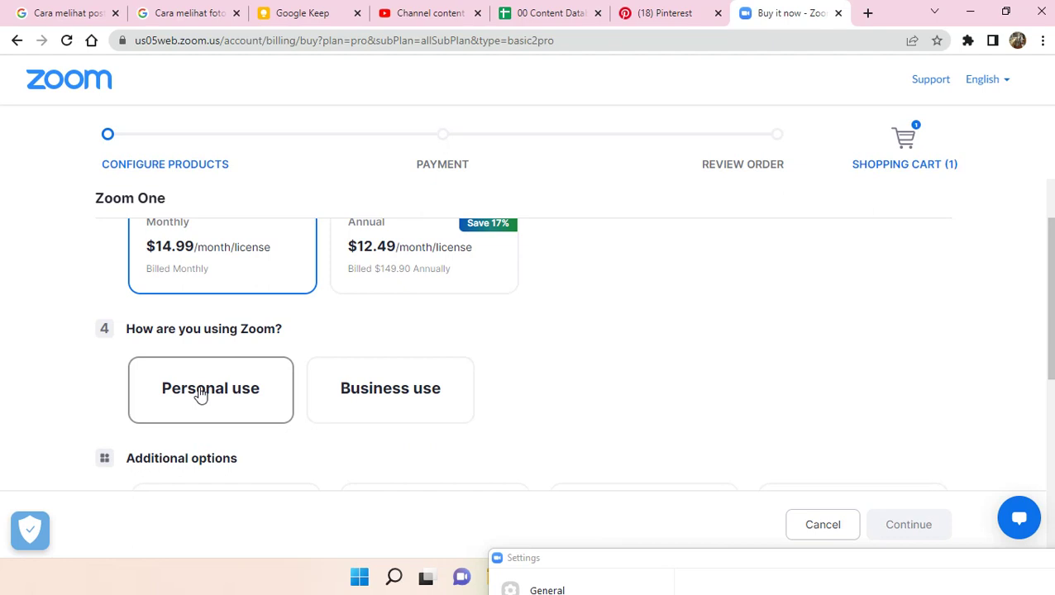
click(425, 400)
- Continue the order without any additional options and skip the offer of other available plans to reach payment
scroll(541, 392, down, 1)
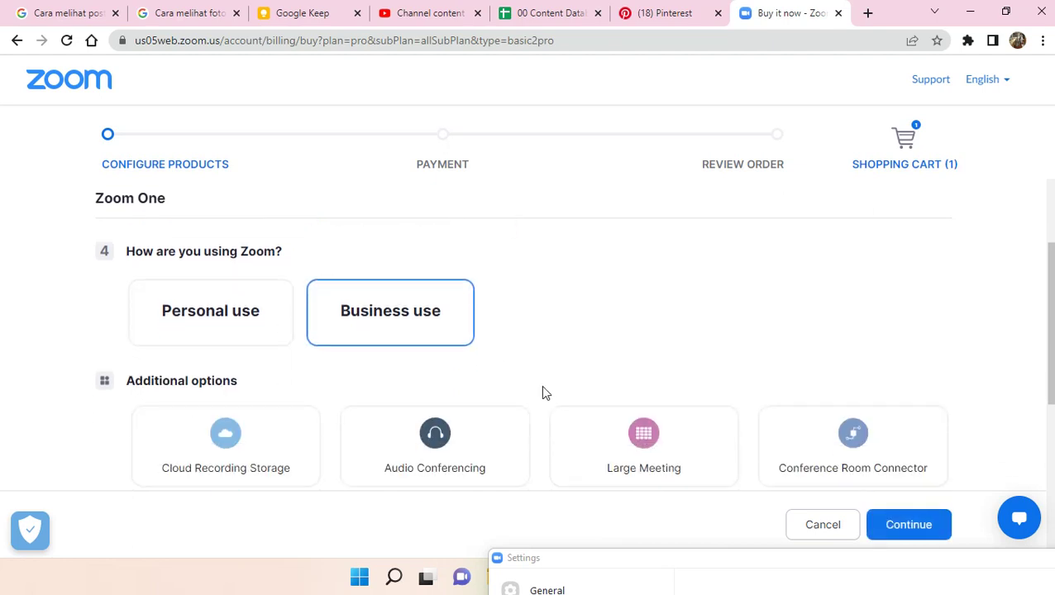
scroll(542, 393, down, 2)
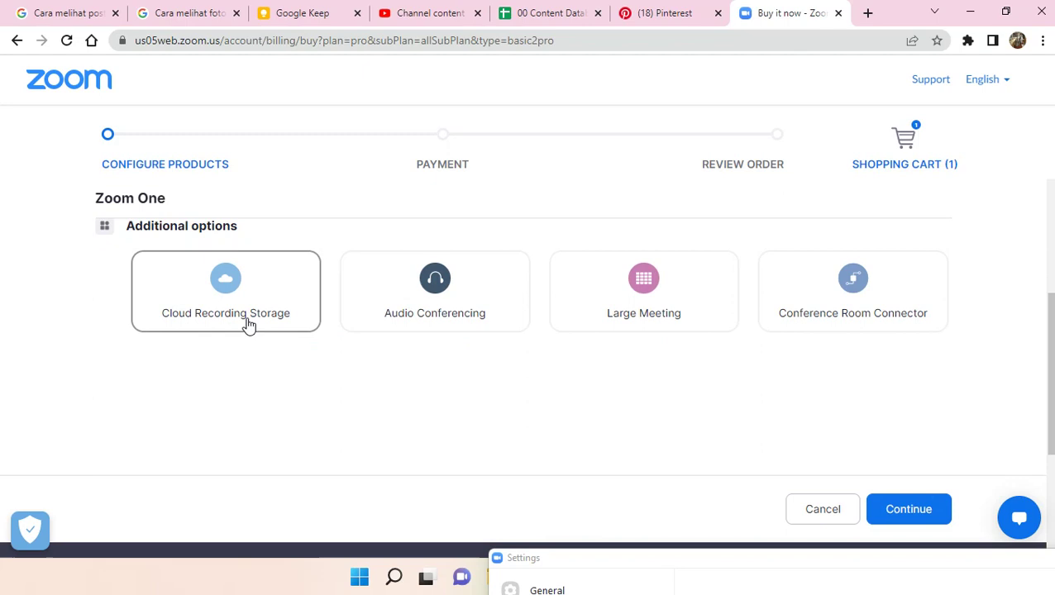
scroll(247, 339, down, 1)
scroll(250, 342, up, 2)
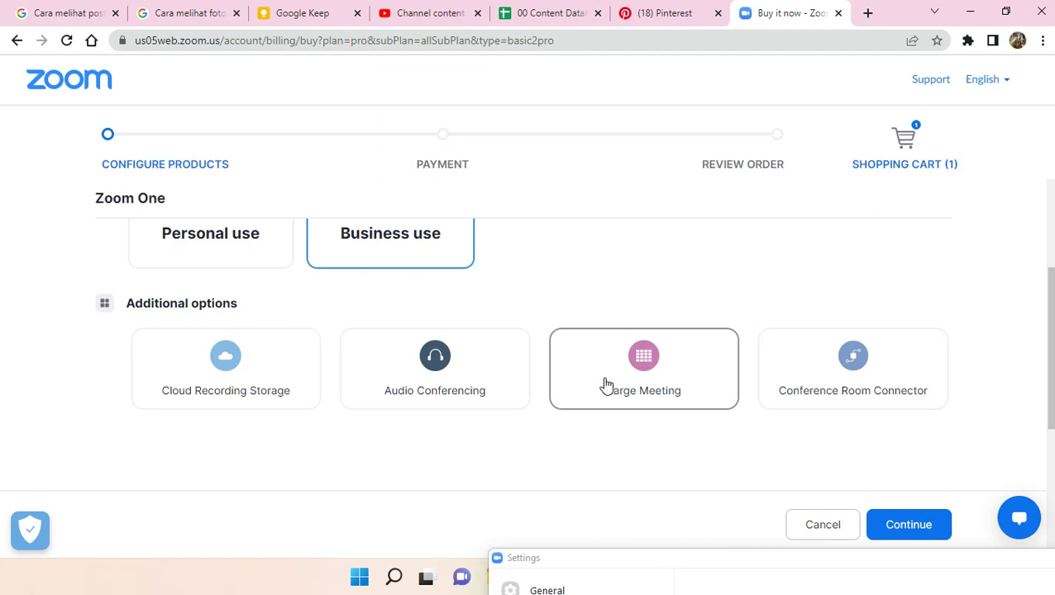
click(915, 533)
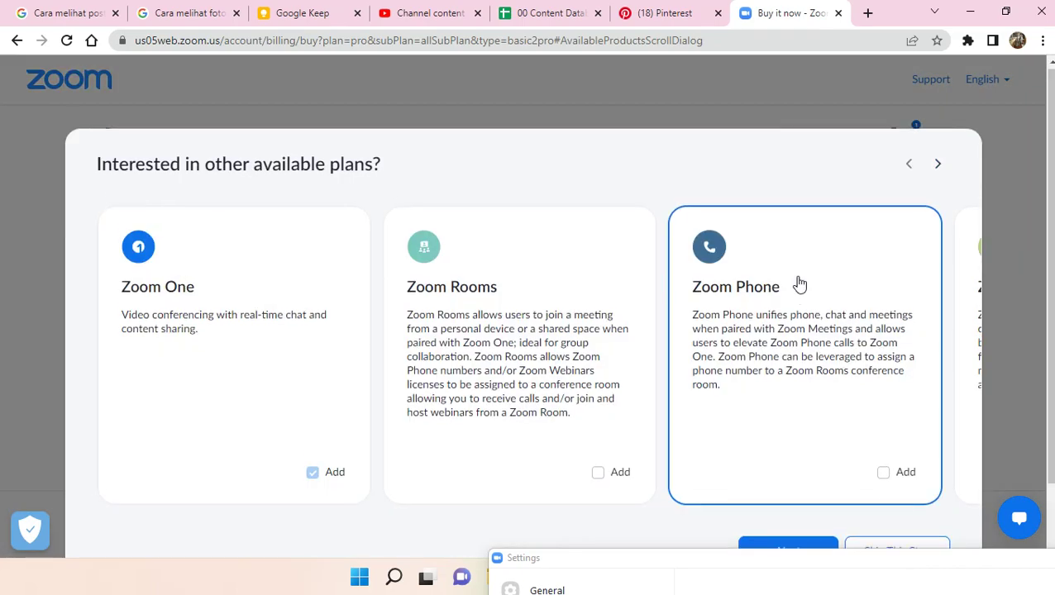
scroll(796, 285, down, 1)
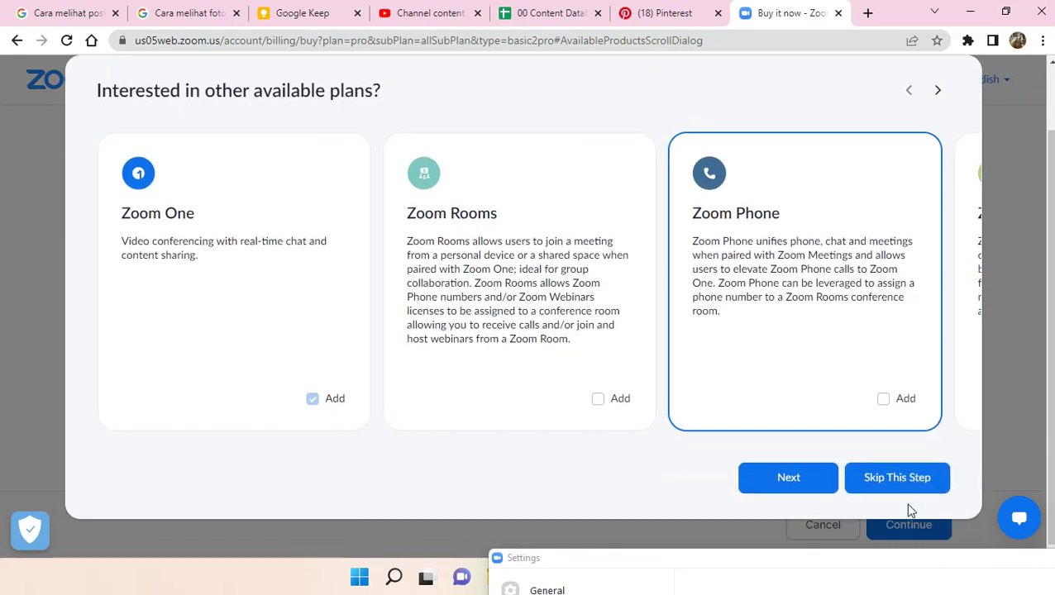
click(928, 480)
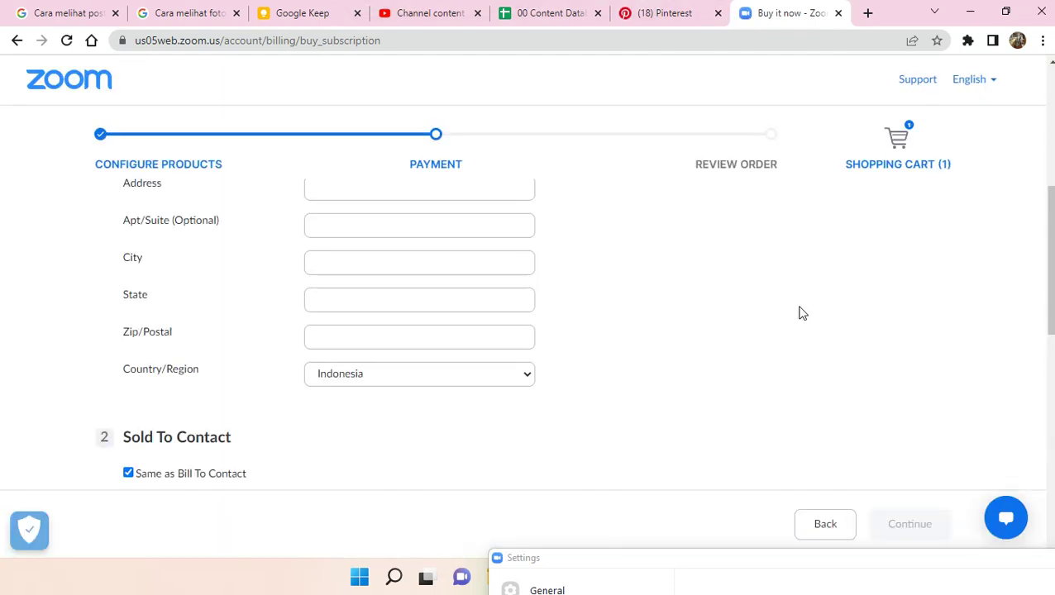
- Examine the payment page's billing contact fields, sold-to contact section and available payment methods
scroll(802, 312, up, 5)
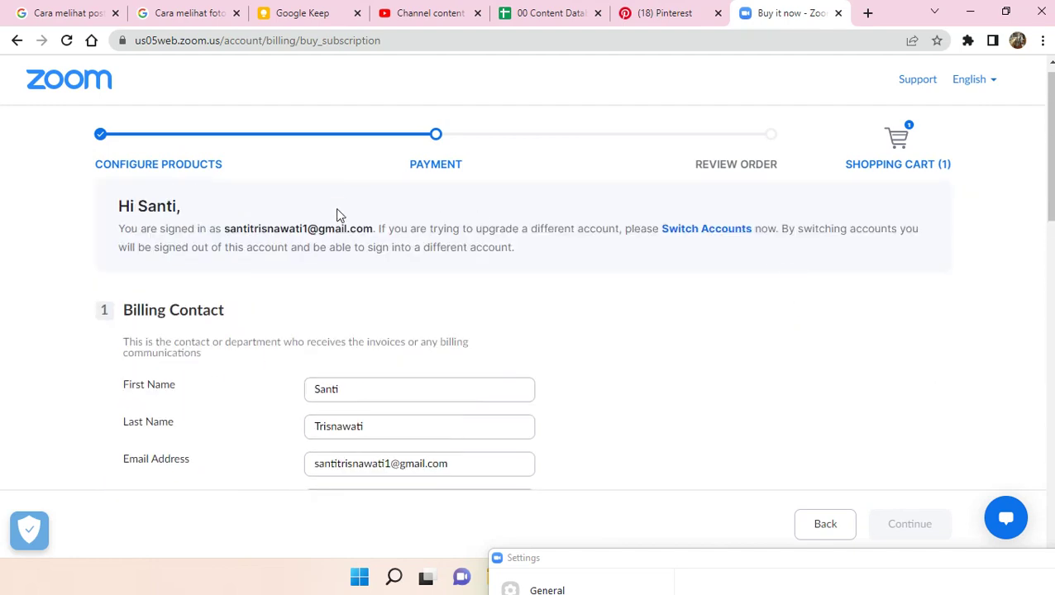
scroll(510, 112, down, 1)
scroll(378, 255, down, 2)
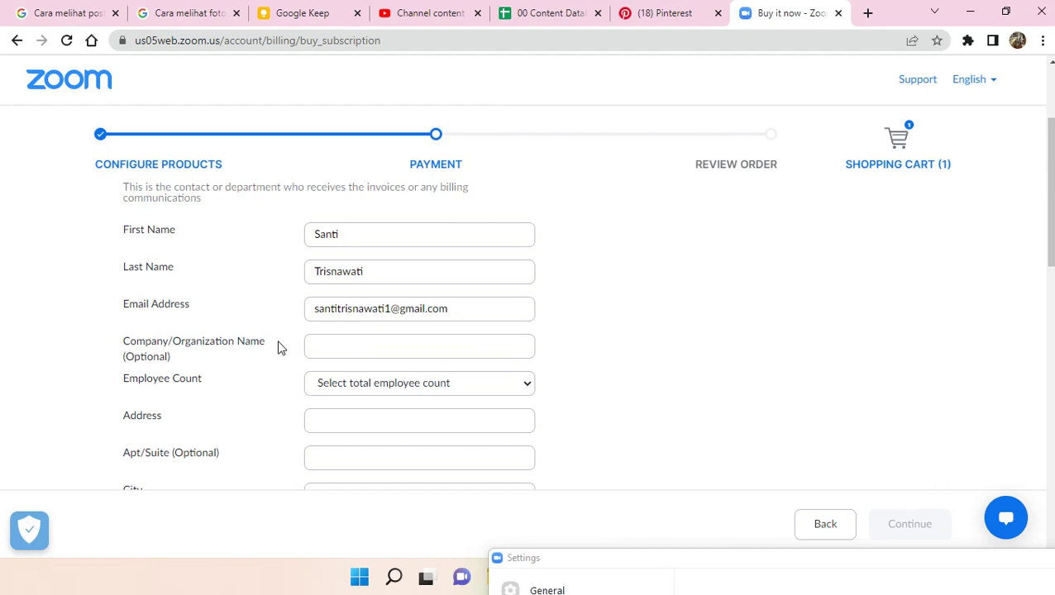
scroll(421, 350, down, 4)
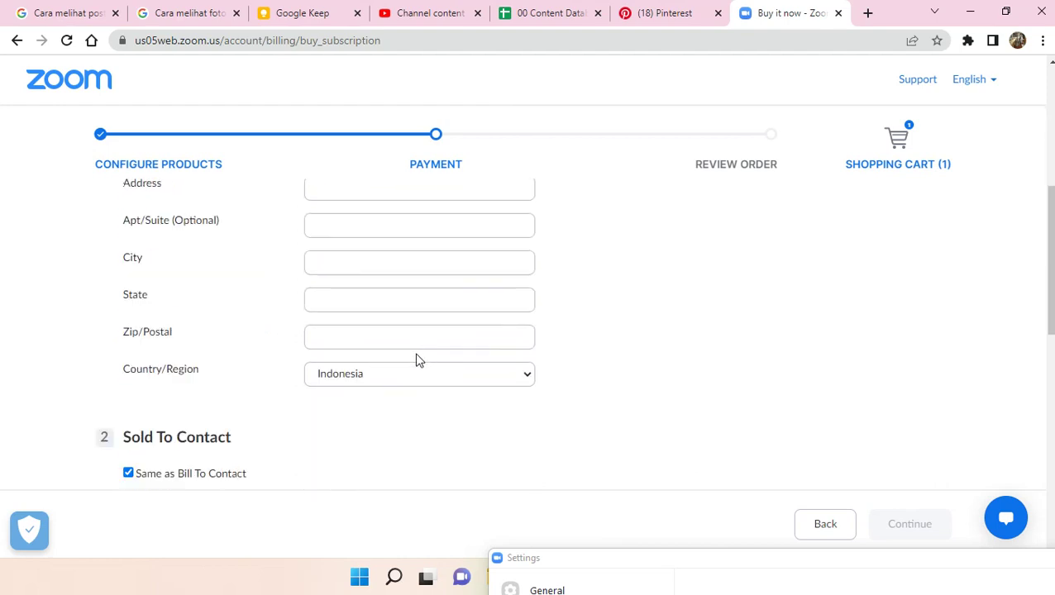
scroll(301, 351, down, 2)
scroll(283, 352, down, 2)
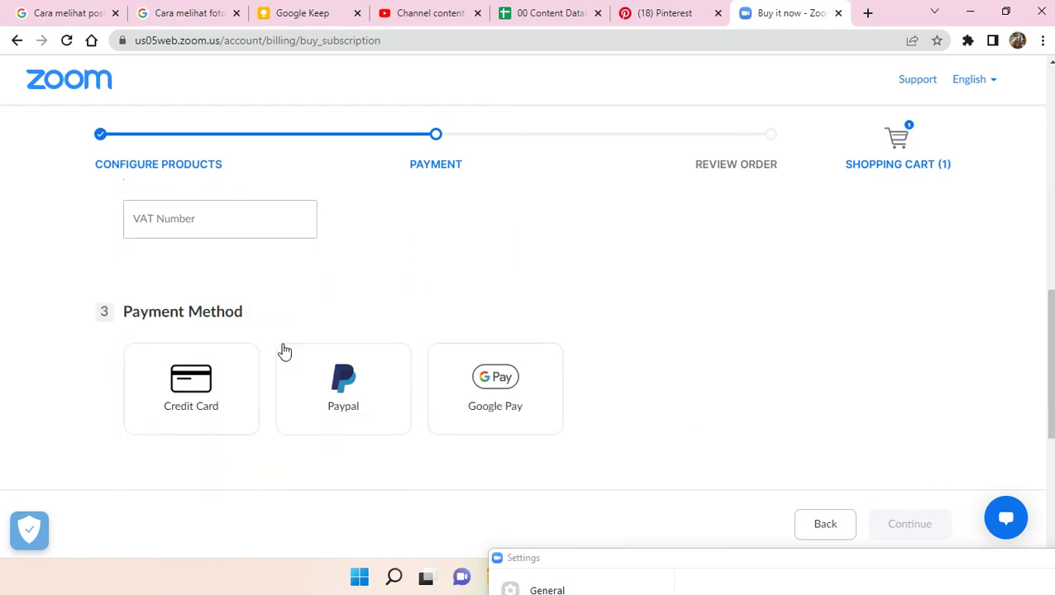
scroll(283, 352, up, 2)
scroll(283, 349, down, 2)
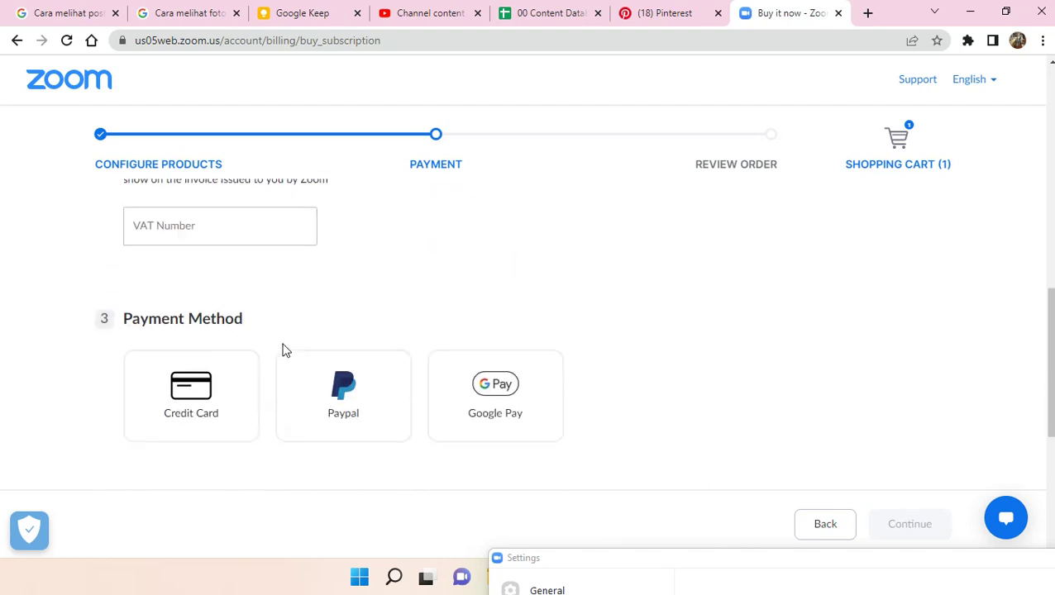
scroll(282, 350, down, 1)
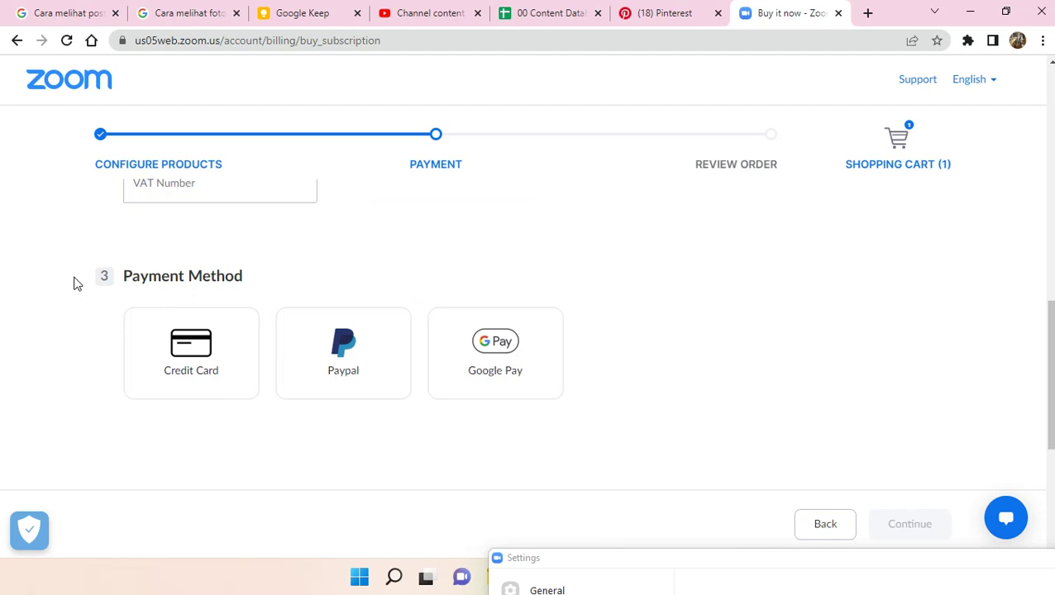
scroll(201, 400, down, 4)
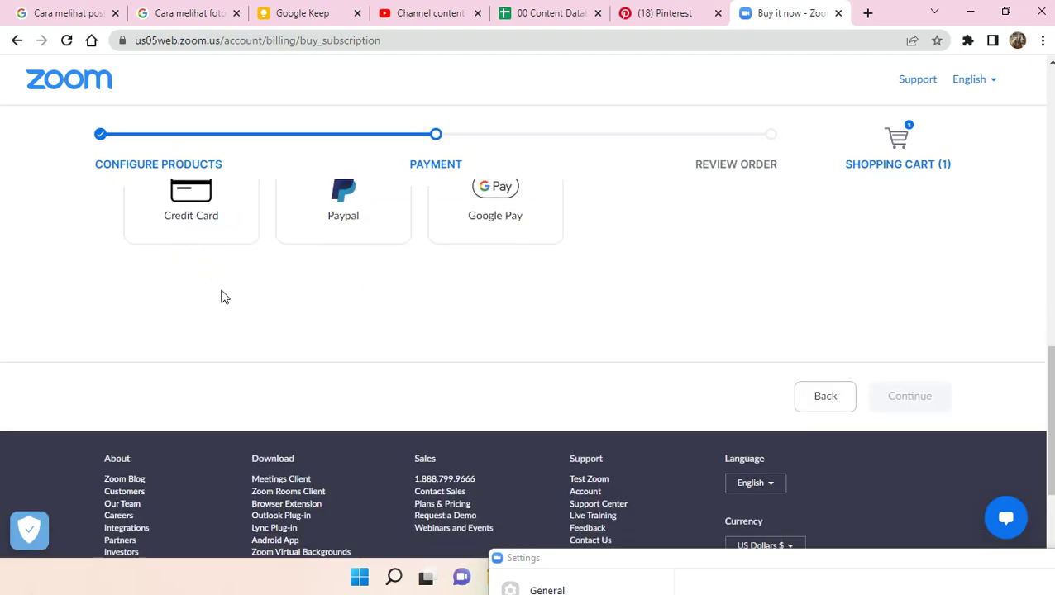
scroll(397, 380, up, 2)
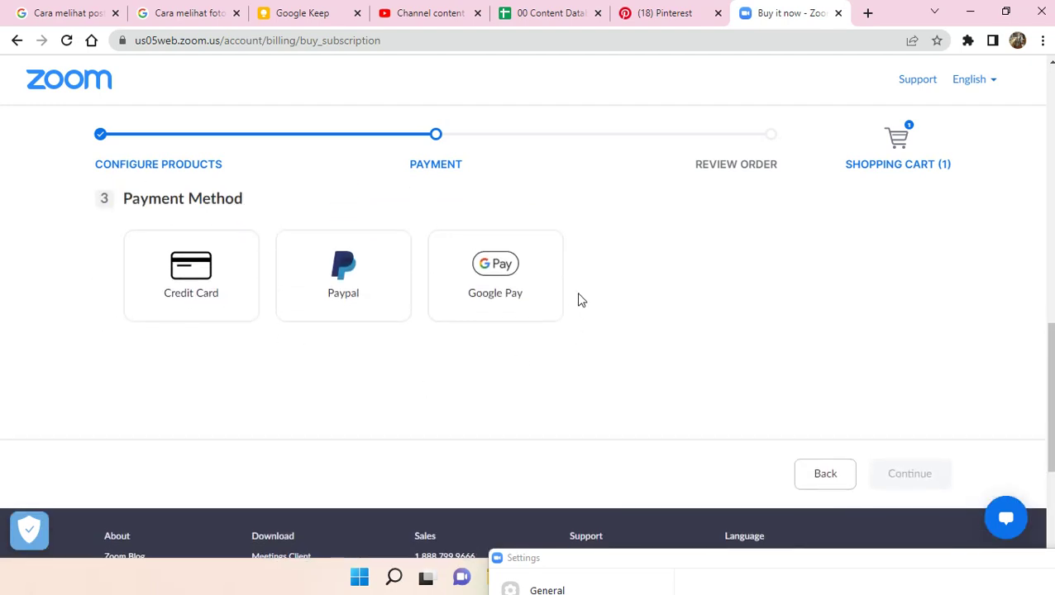